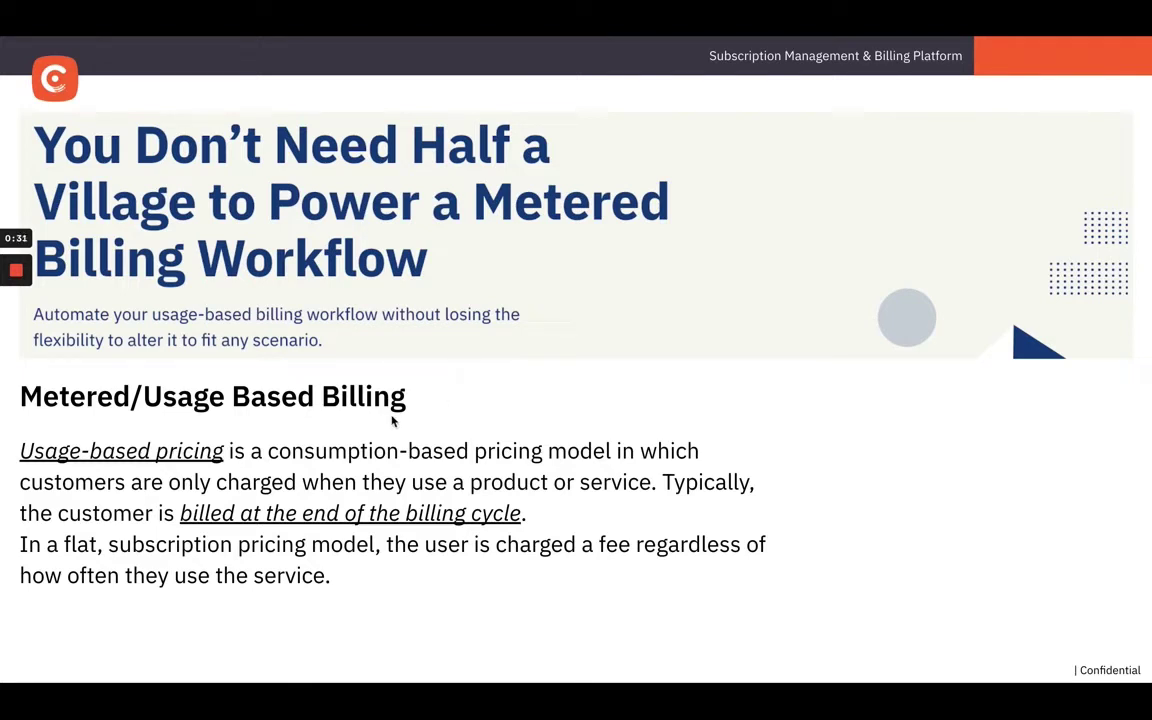
Advance the slides to the 'Chargebee - Metered Billing 2.0' agenda listing four demo topics
key("Right")
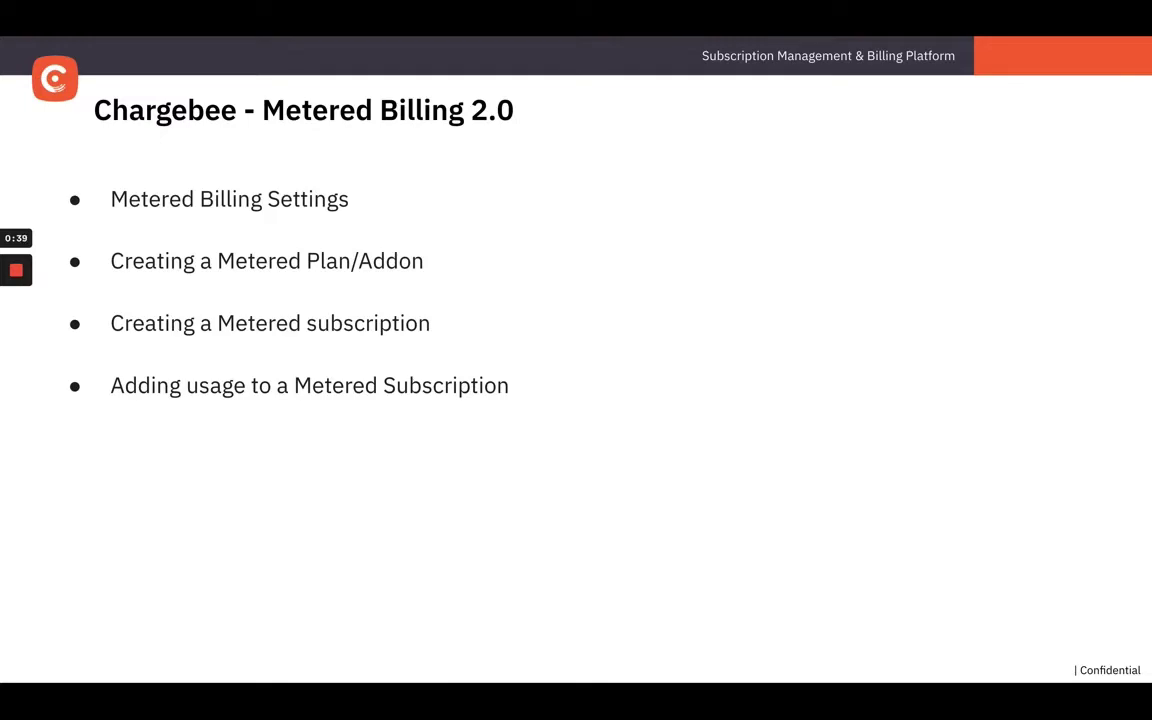
Switch from the slideshow to the browser's Chargebee Metered Billing settings page
key("ctrl+Right")
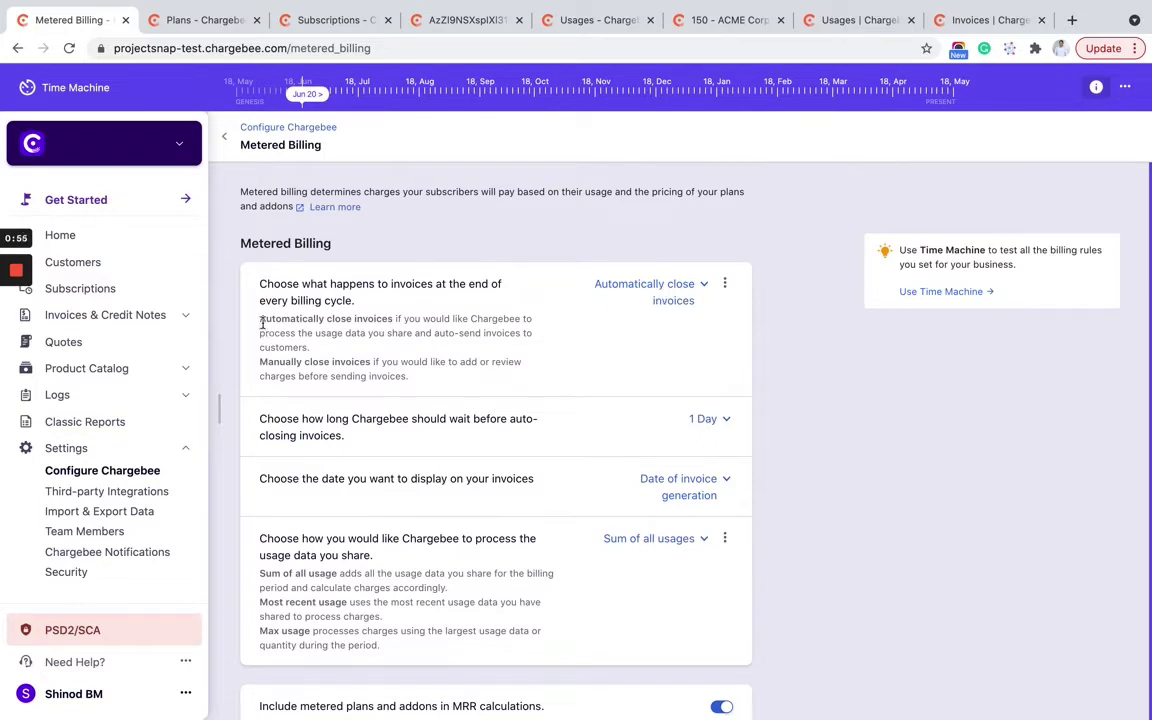
left_click_drag(261, 321, 369, 330)
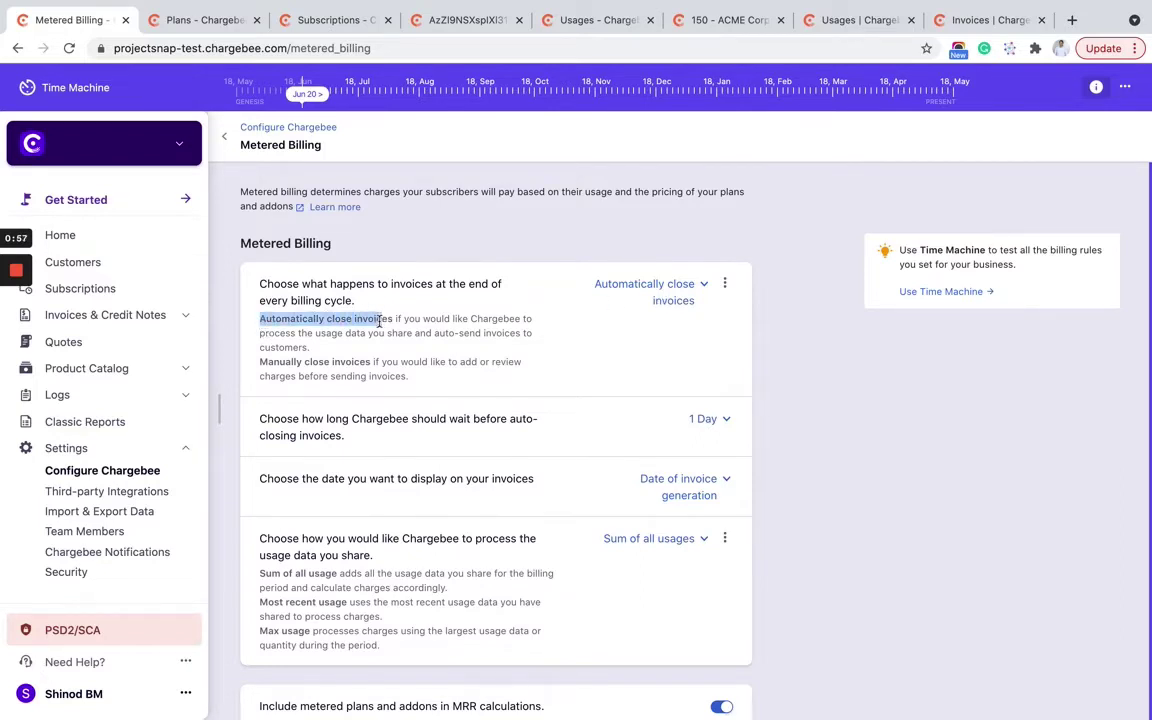
left_click(290, 362)
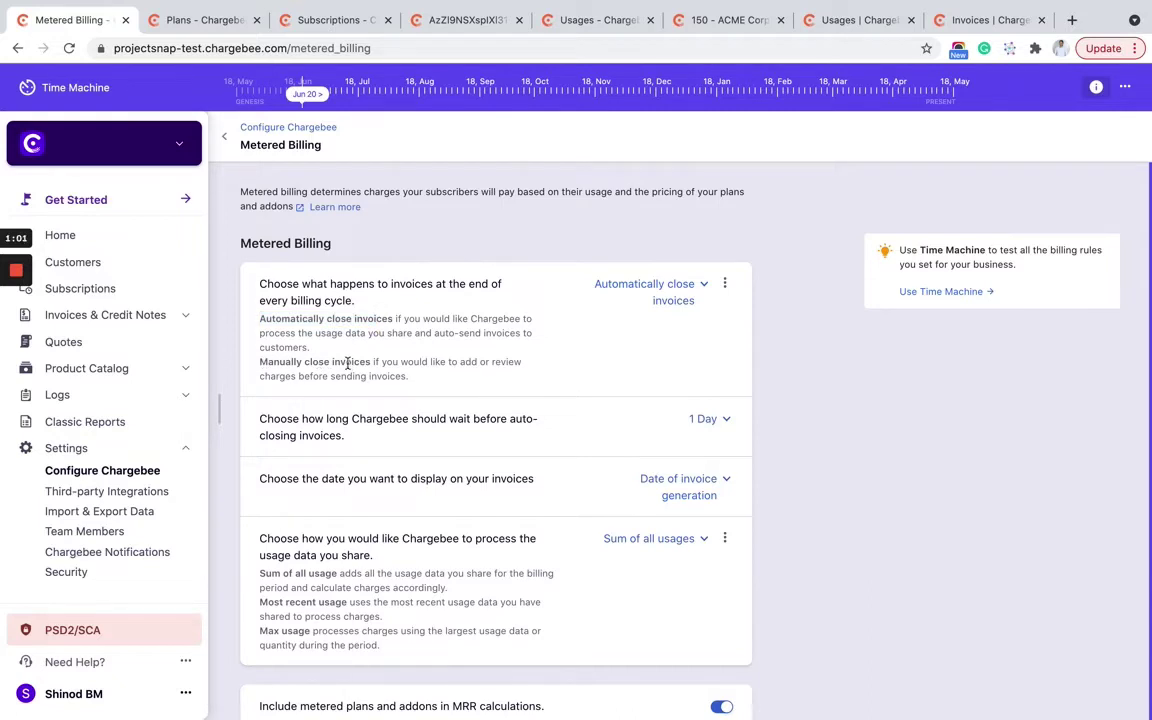
scroll(347, 364, "down", 3)
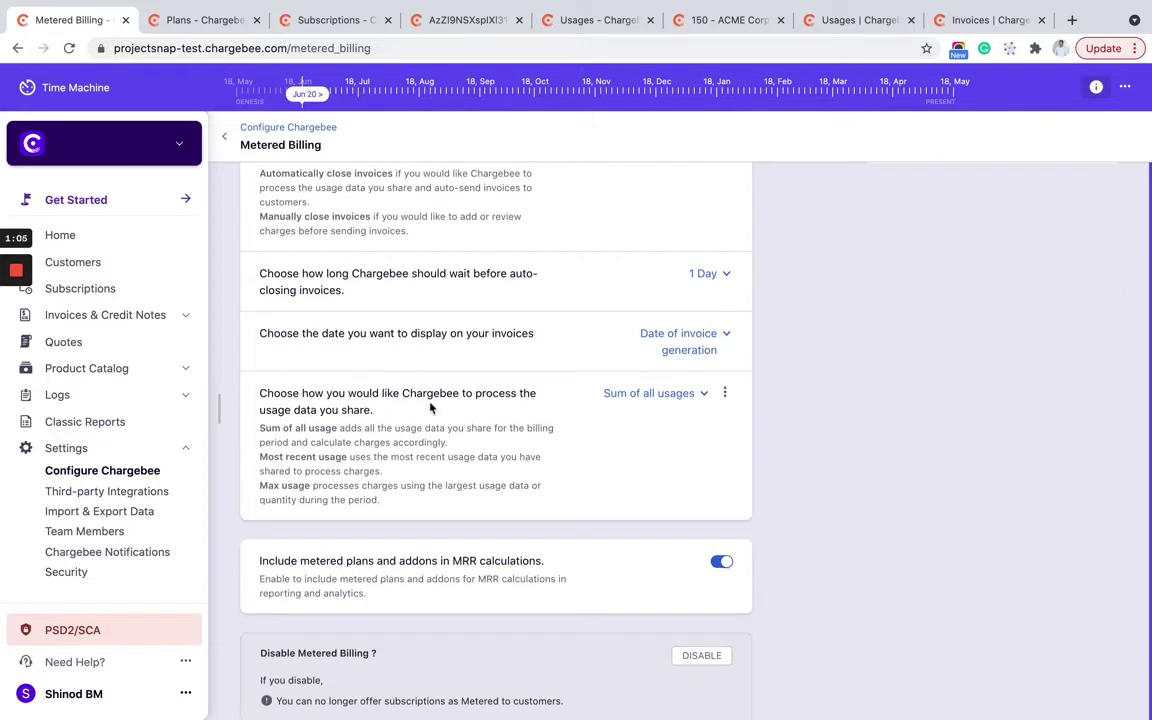
left_click(649, 396)
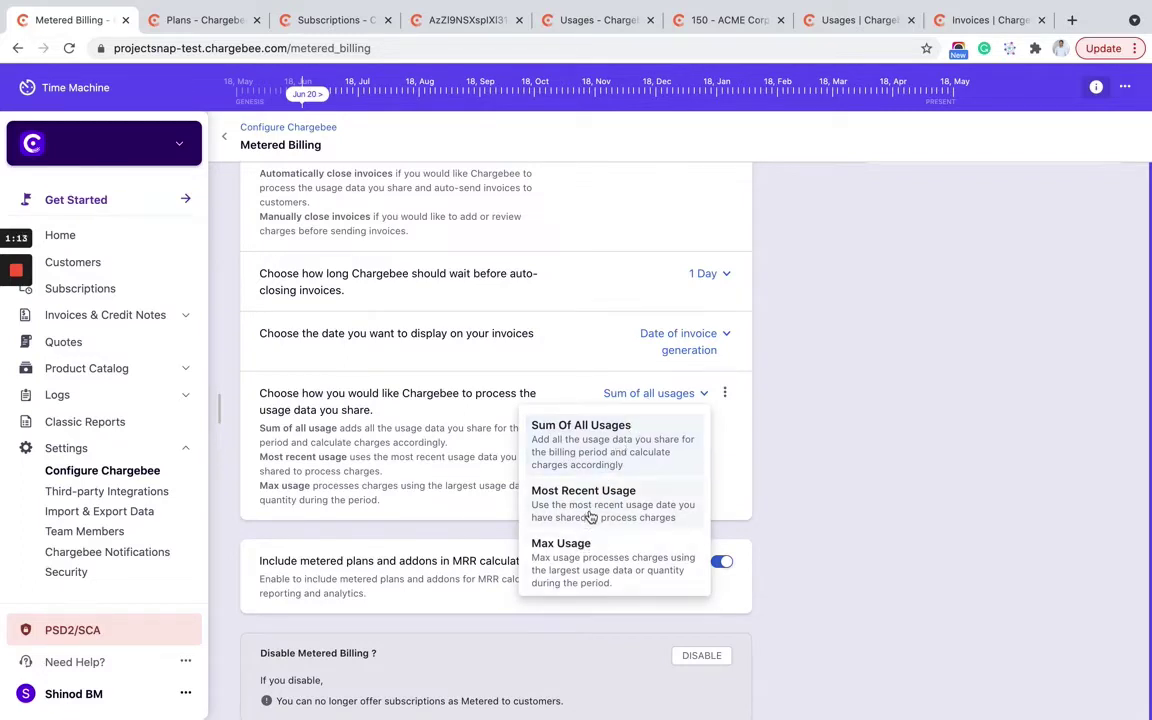
left_click(820, 404)
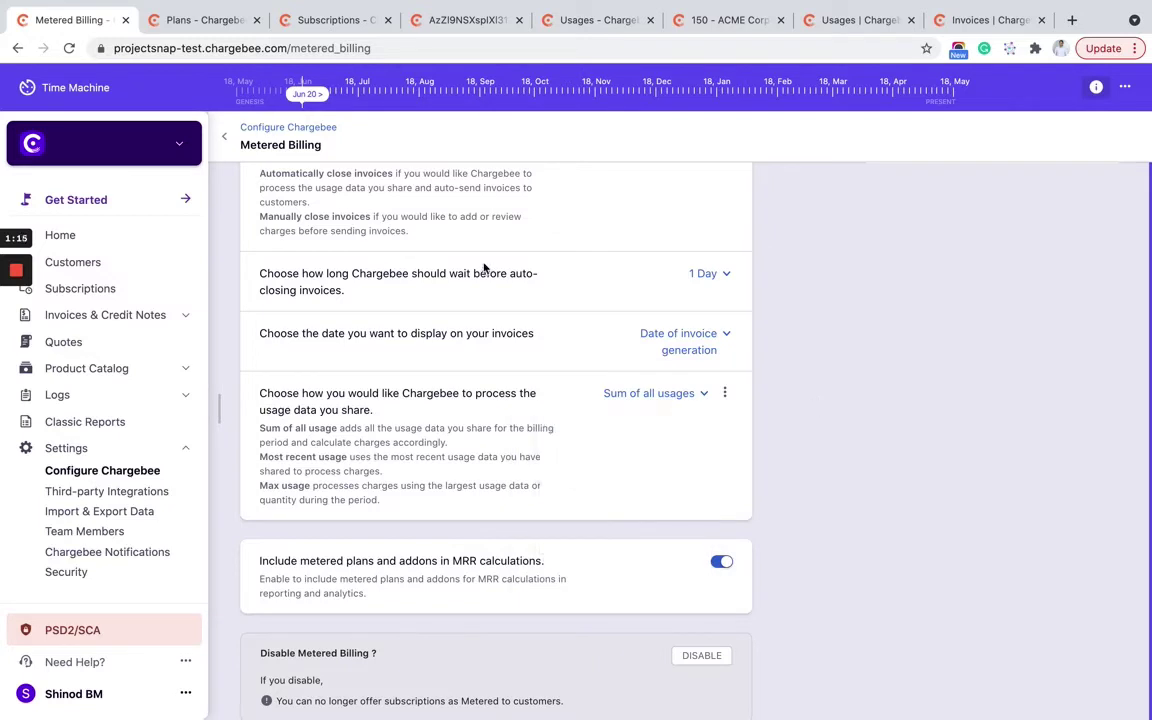
On the new metered Rocket Pro plan, keep 'Process charges' set to sum of all usages
left_click(192, 20)
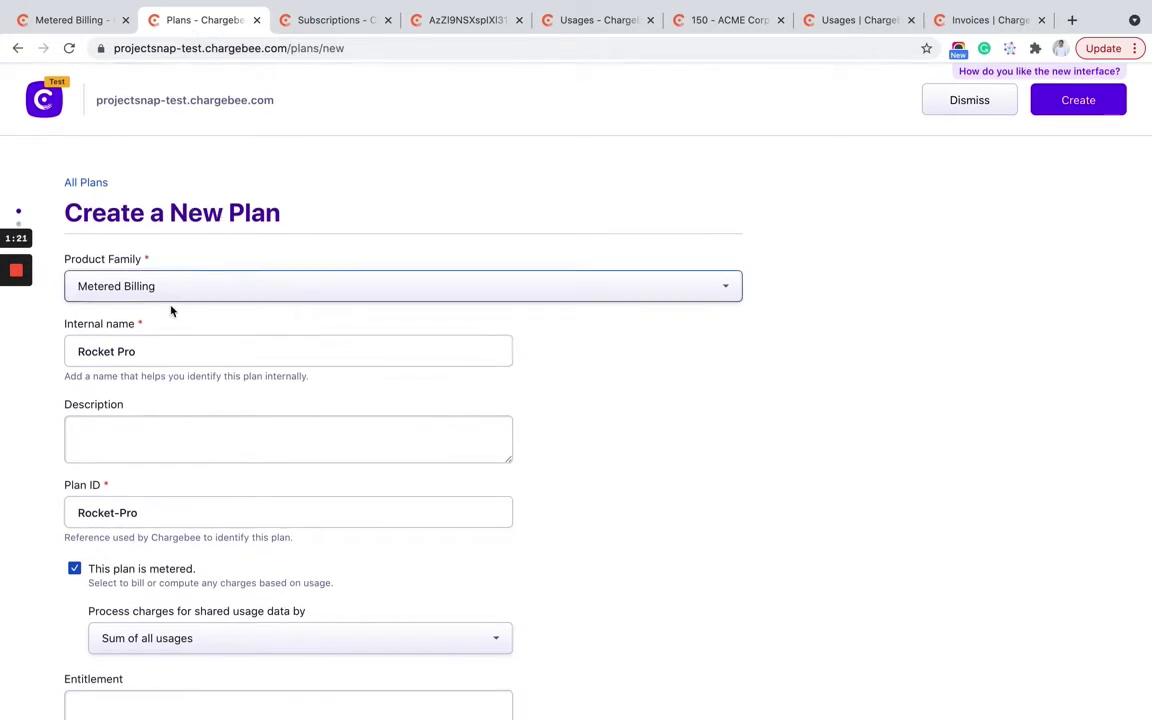
scroll(129, 460, "down", 2)
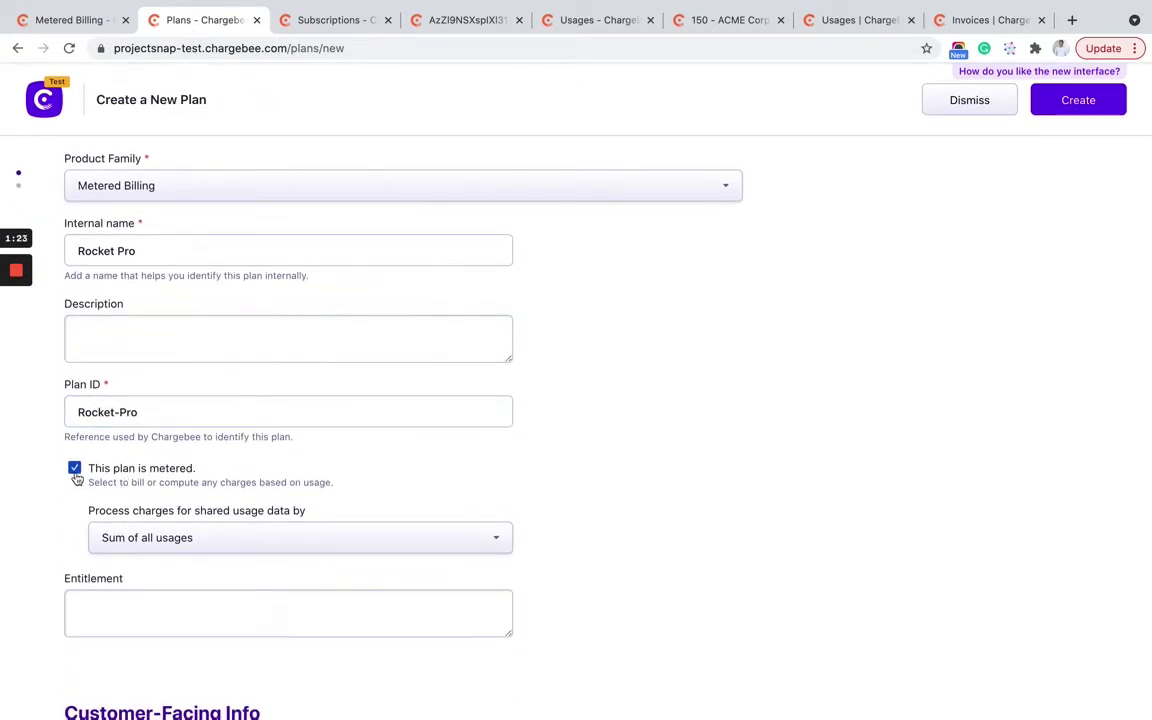
scroll(85, 557, "down", 1)
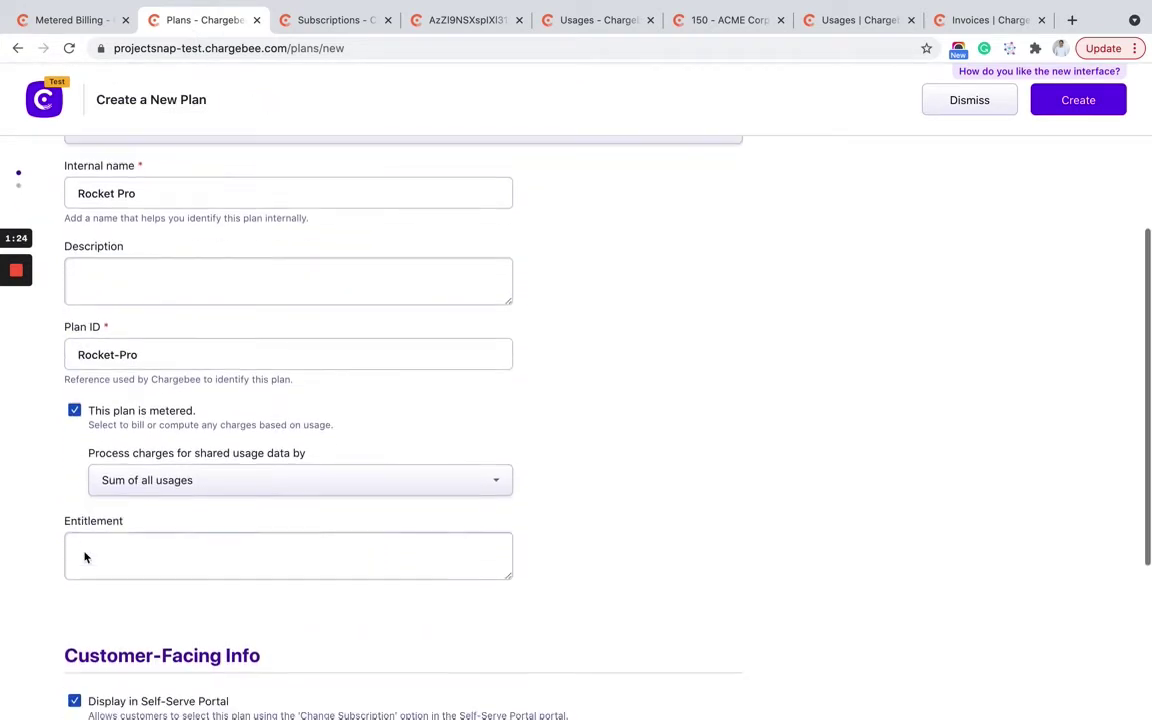
left_click(150, 492)
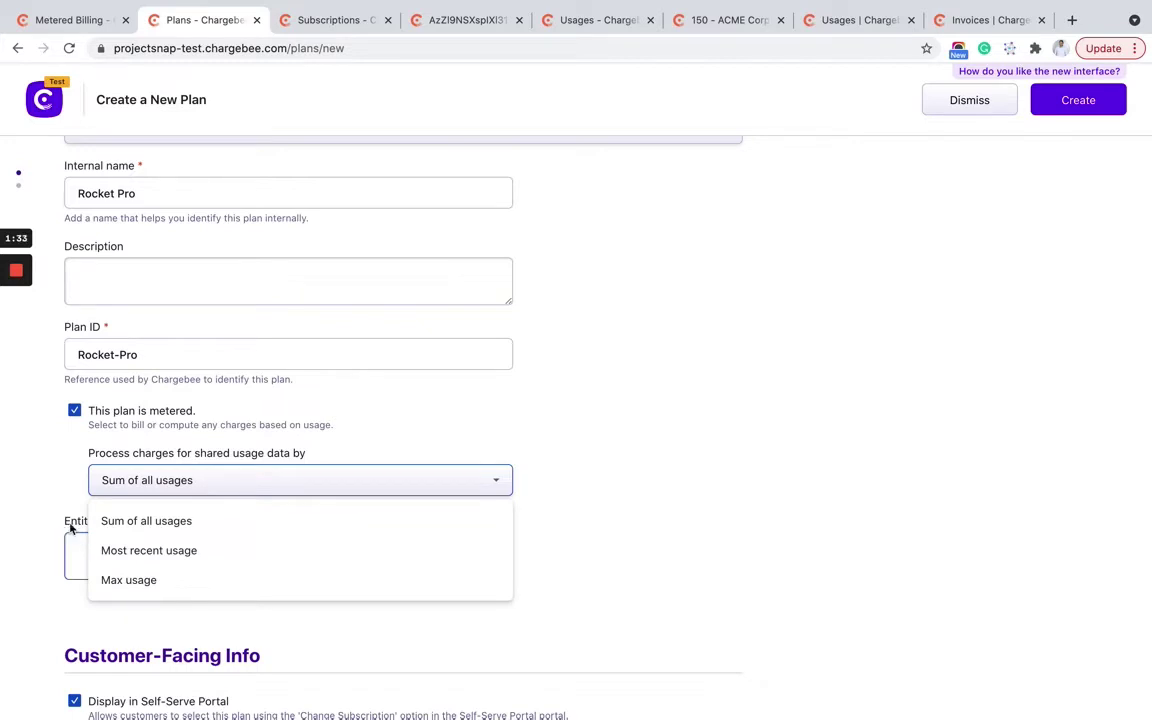
left_click(69, 500)
scroll(289, 204, "up", 3)
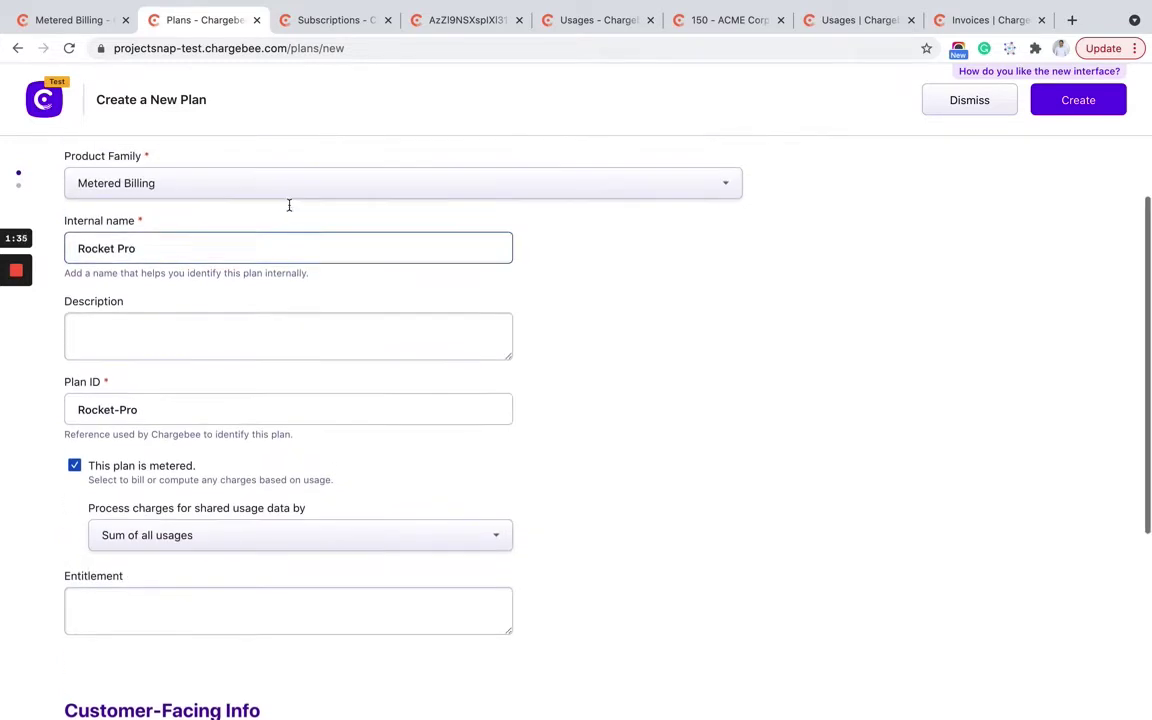
Add the Usage Addon, billed monthly at USD 0.05 per unit, to the new subscription
left_click(349, 22)
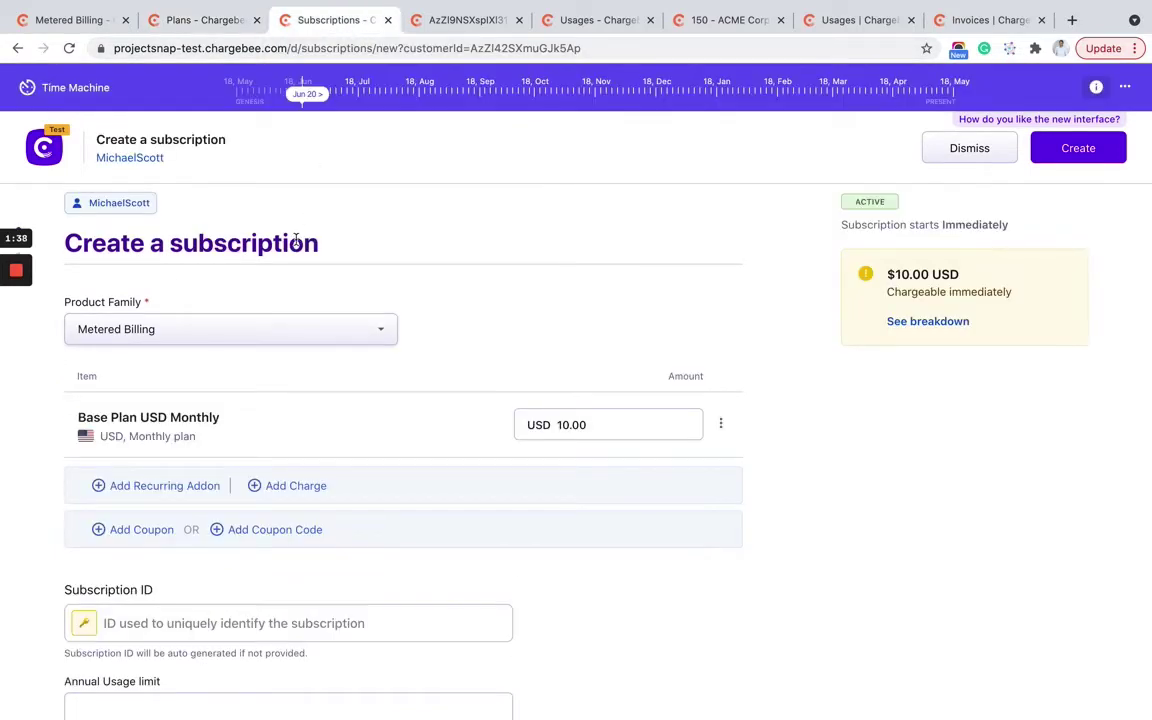
left_click(182, 487)
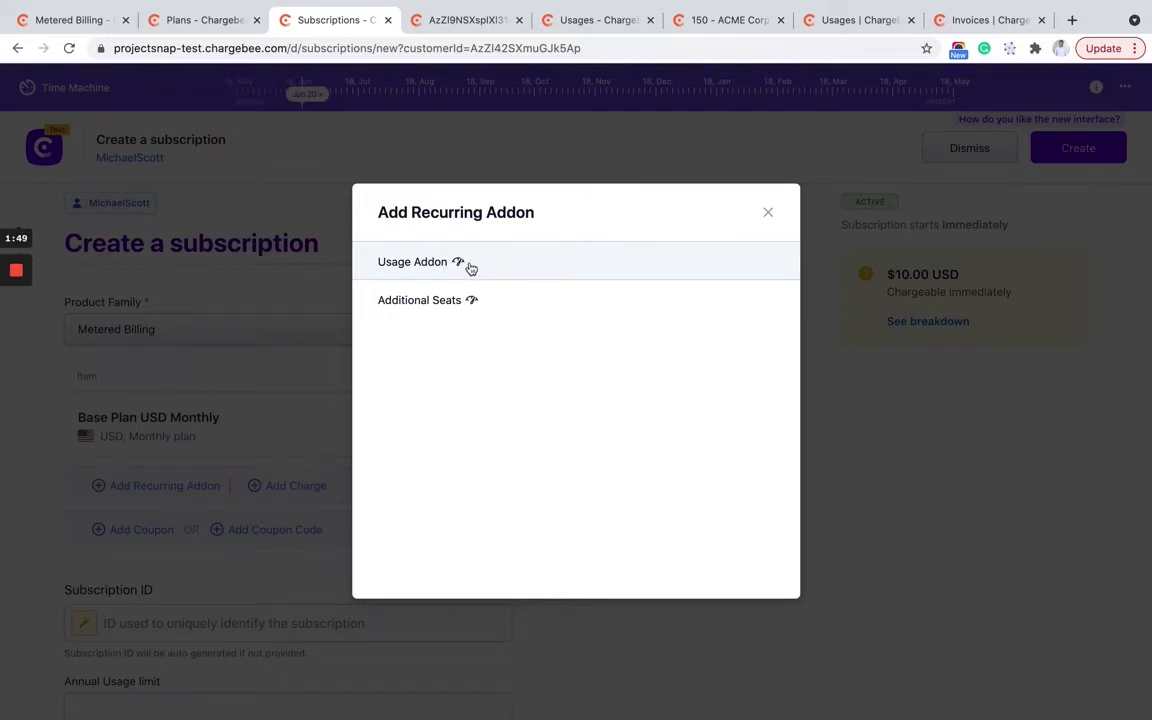
left_click(465, 265)
left_click(469, 304)
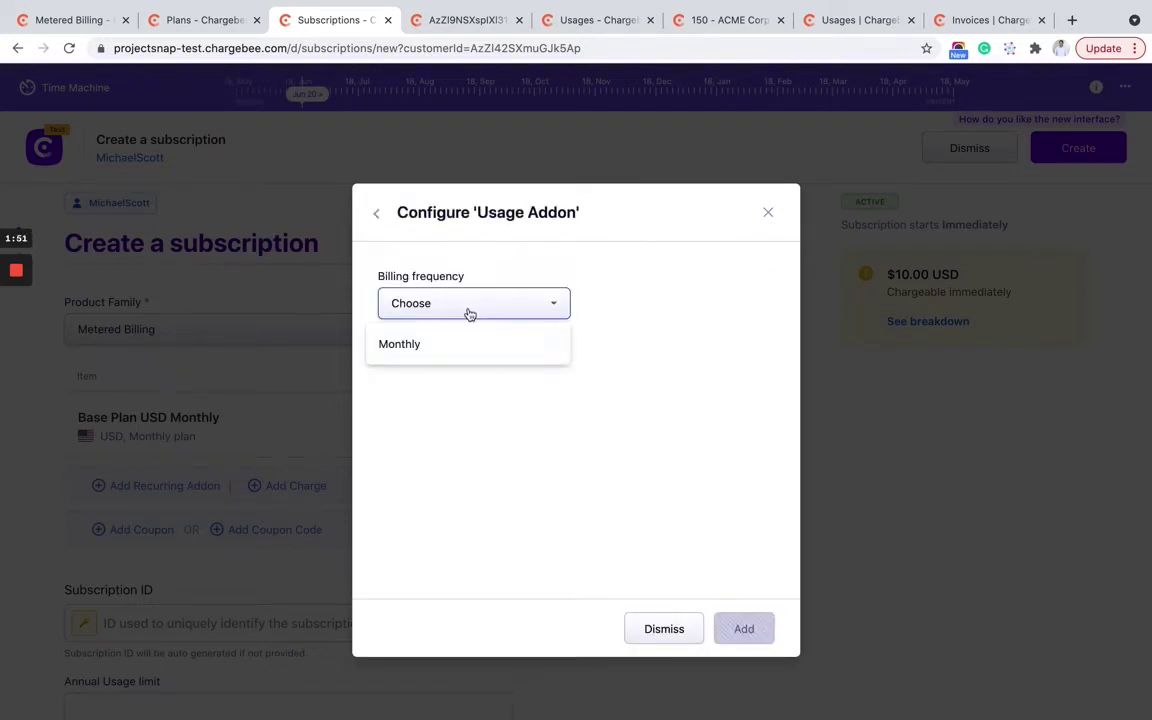
left_click(440, 343)
left_click(741, 629)
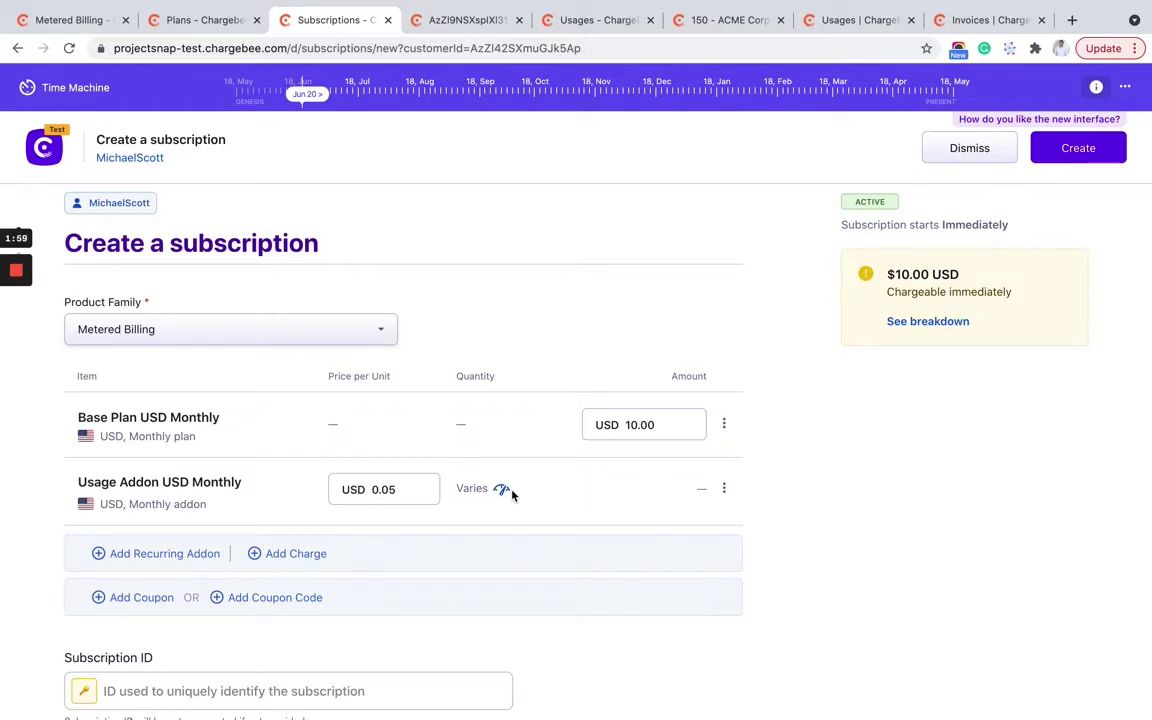
Point out ACME Corp's Usage Addon line, then view its usages of 10 and 200 units
left_click(476, 21)
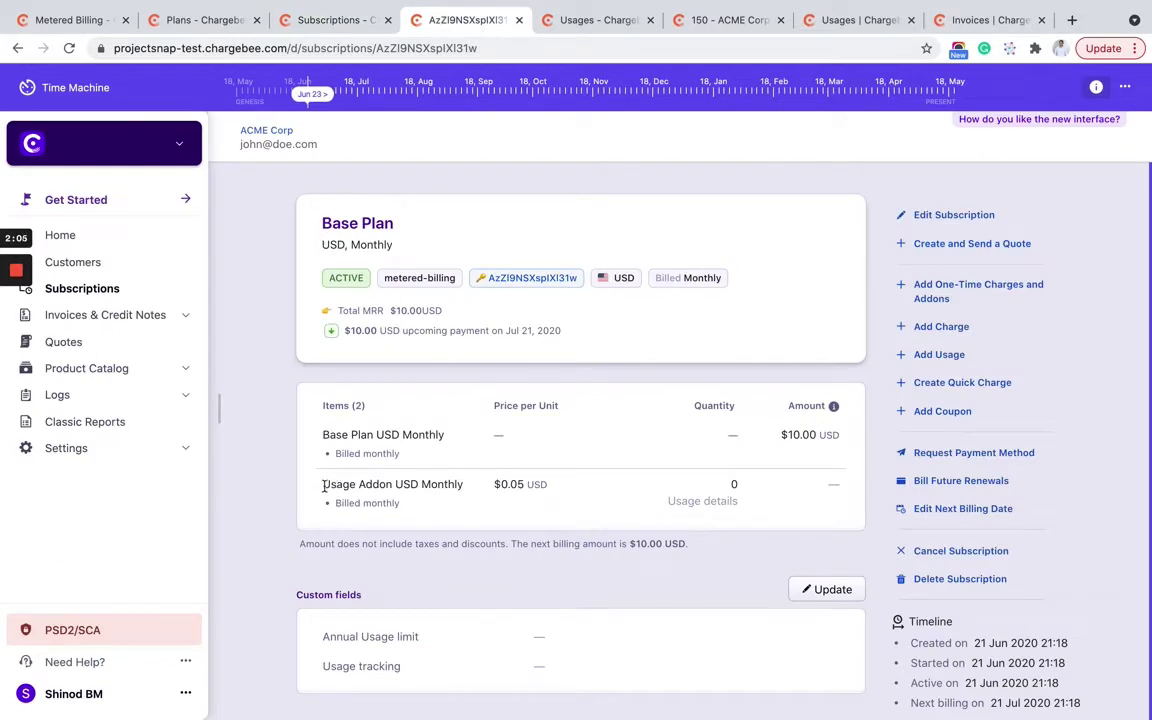
left_click_drag(324, 487, 463, 490)
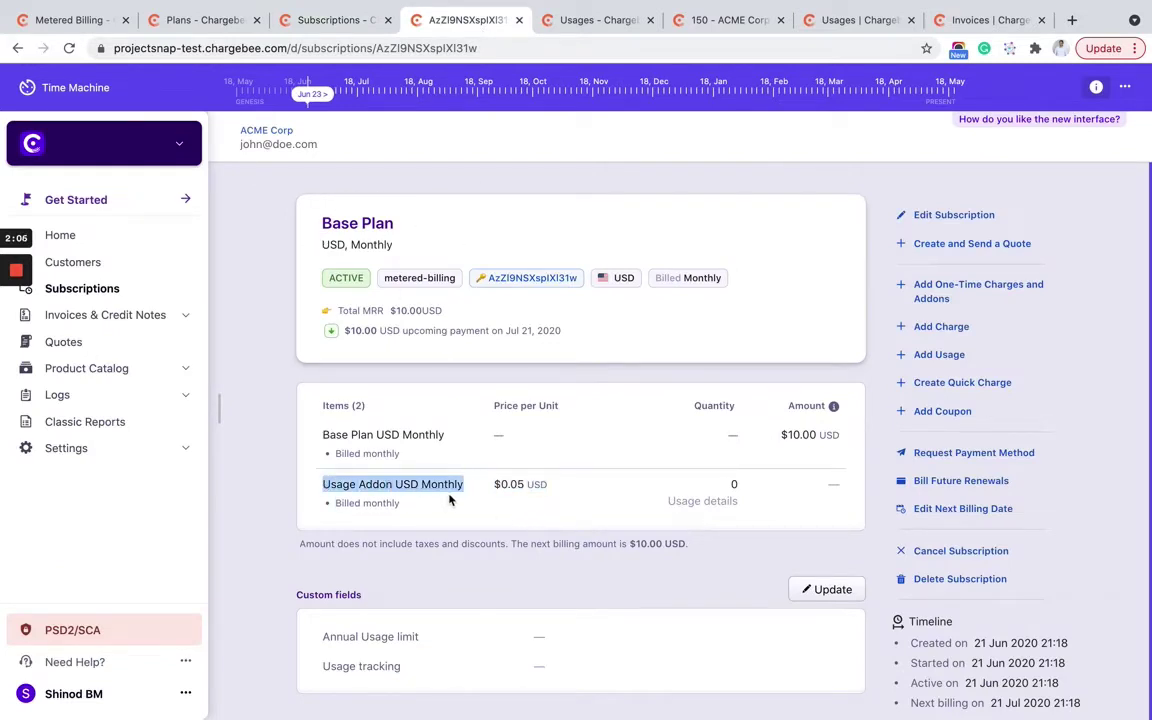
left_click_drag(668, 501, 714, 509)
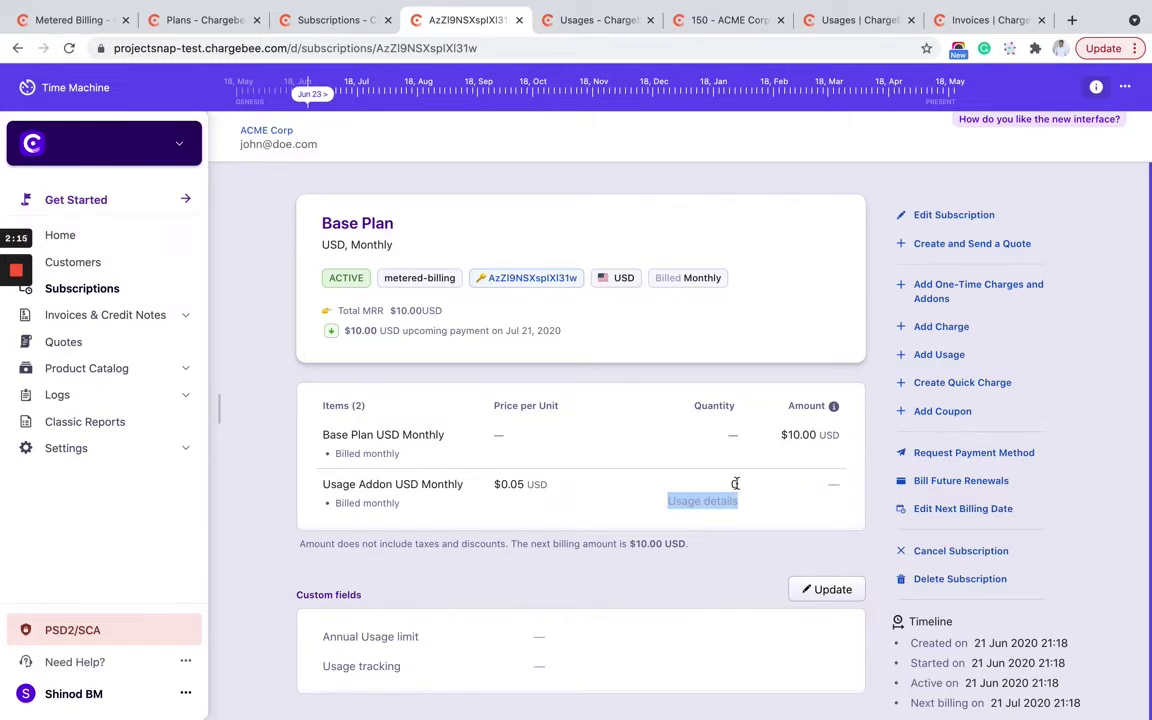
left_click(735, 483)
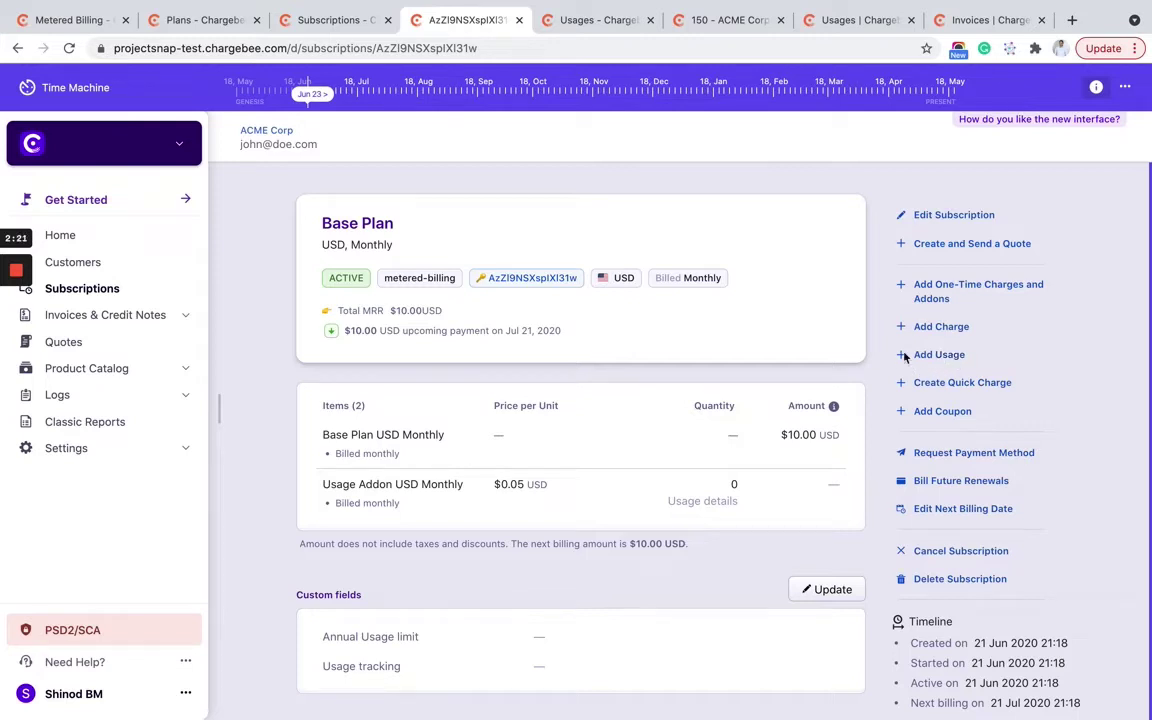
left_click(585, 21)
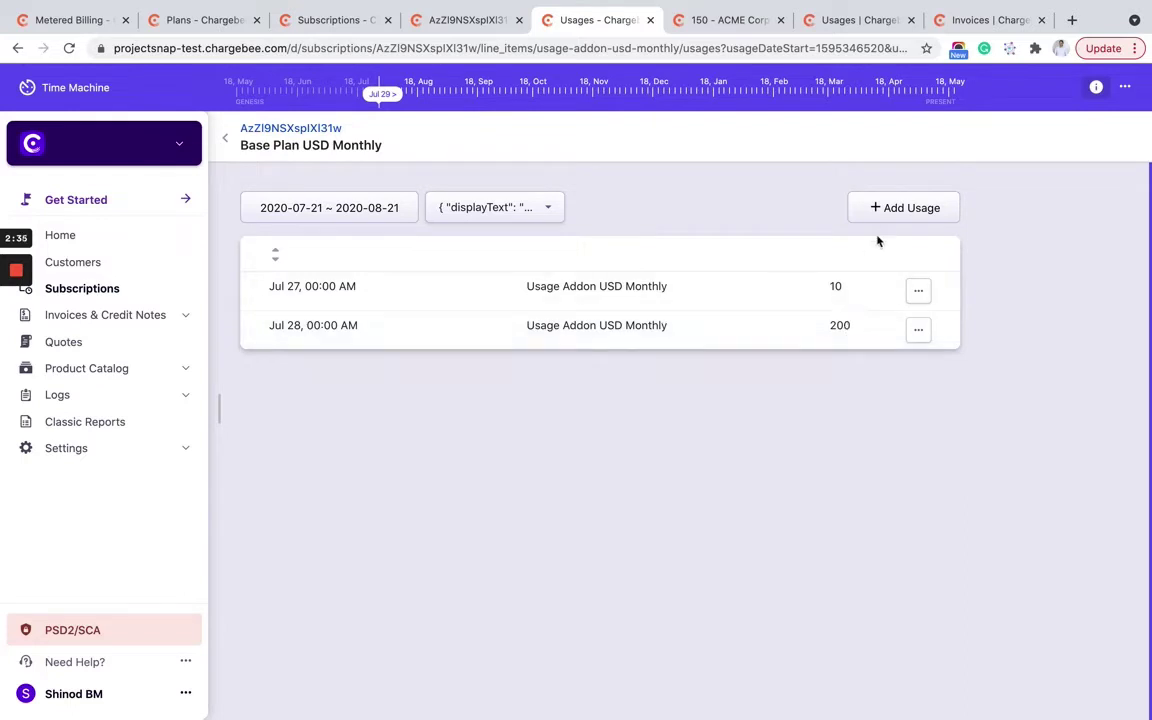
Draft a 20-unit usage dated 29 June 2020, then view ACME Corp invoice 150 for $20.50
left_click(900, 209)
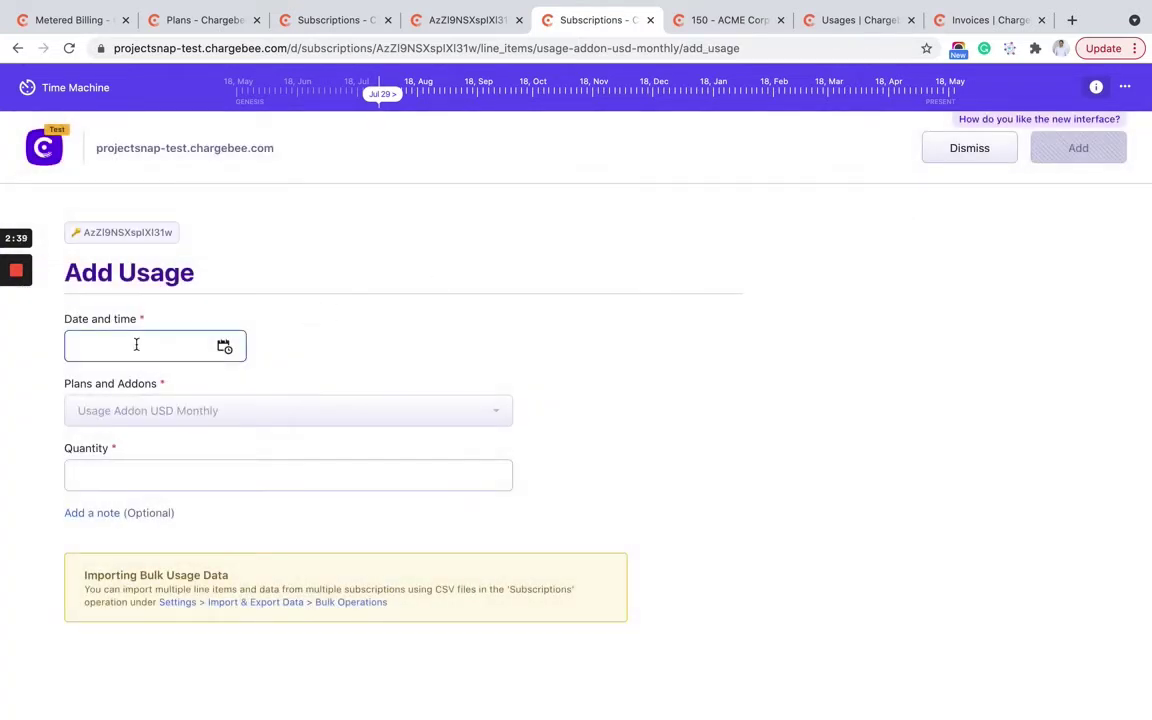
left_click(136, 345)
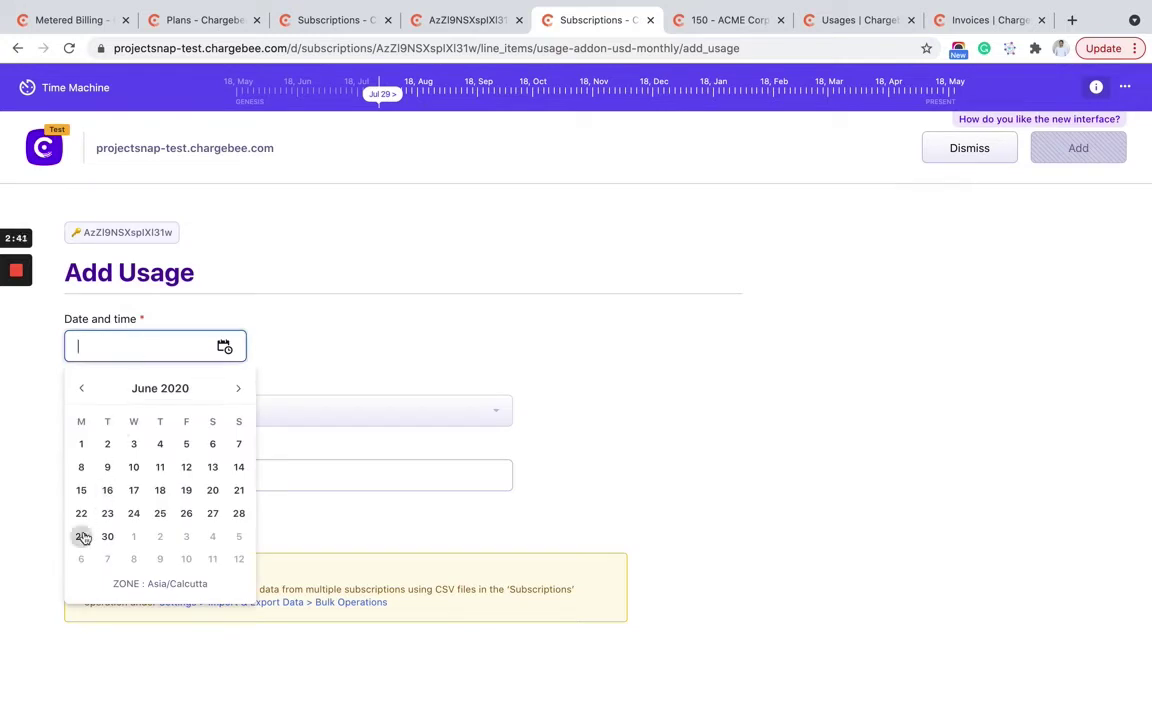
left_click(81, 536)
left_click(199, 665)
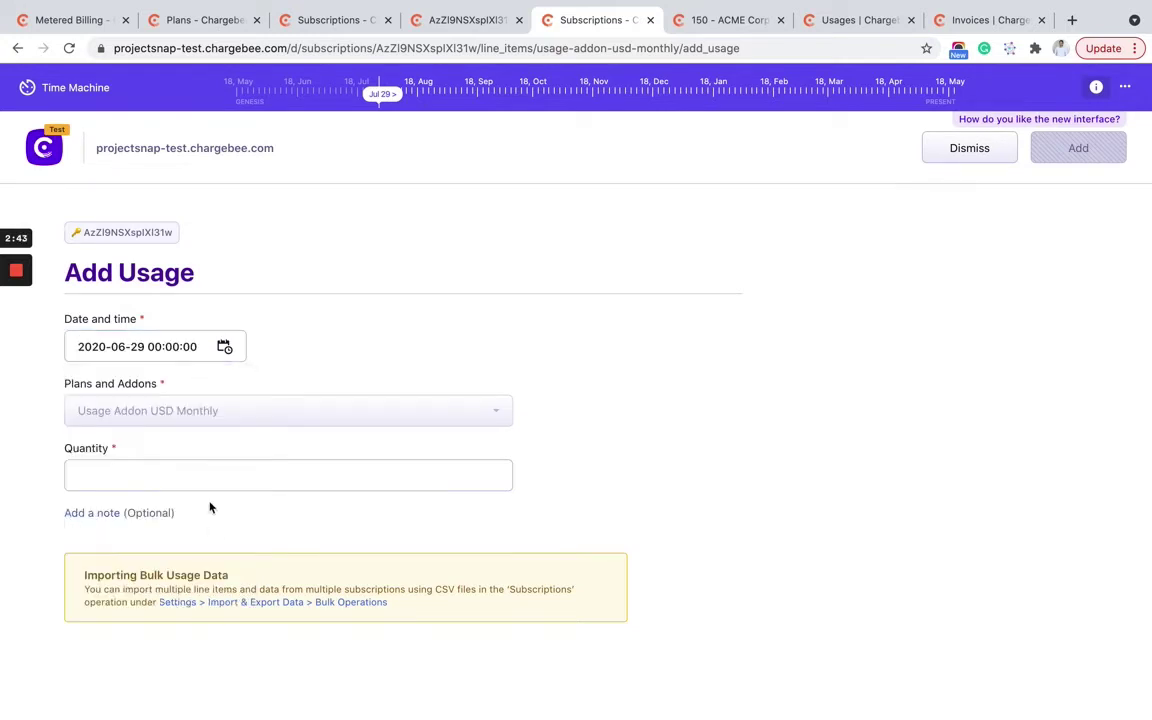
left_click(226, 472)
type("20")
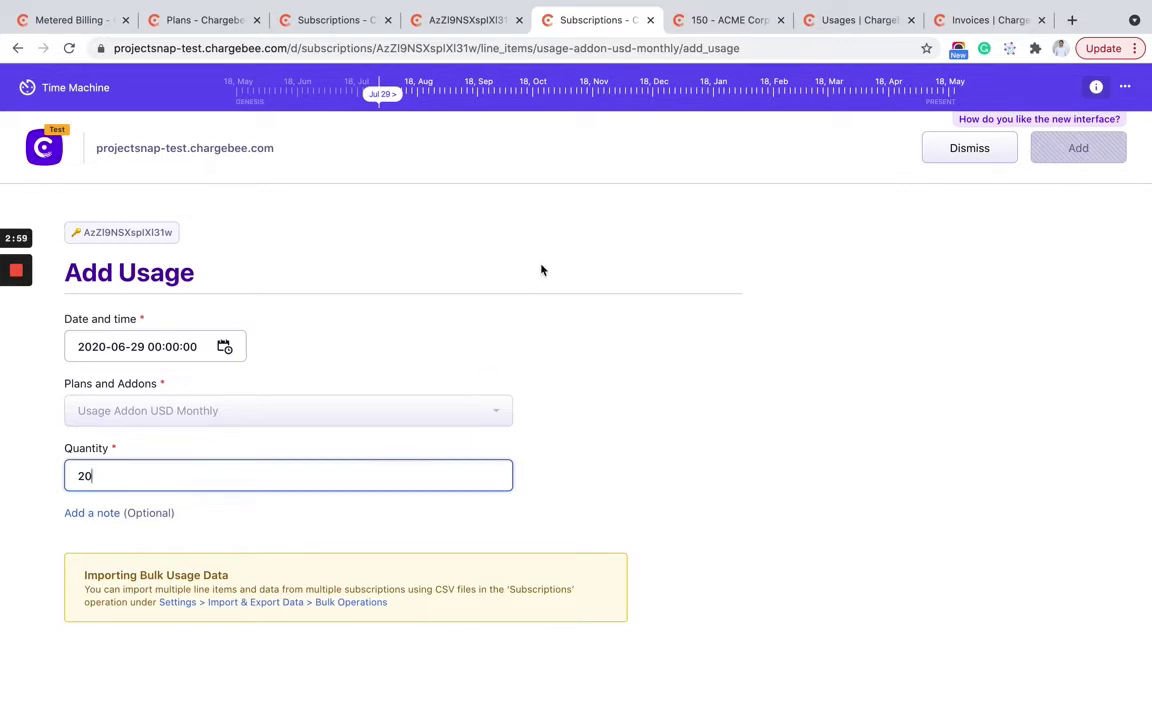
left_click(721, 28)
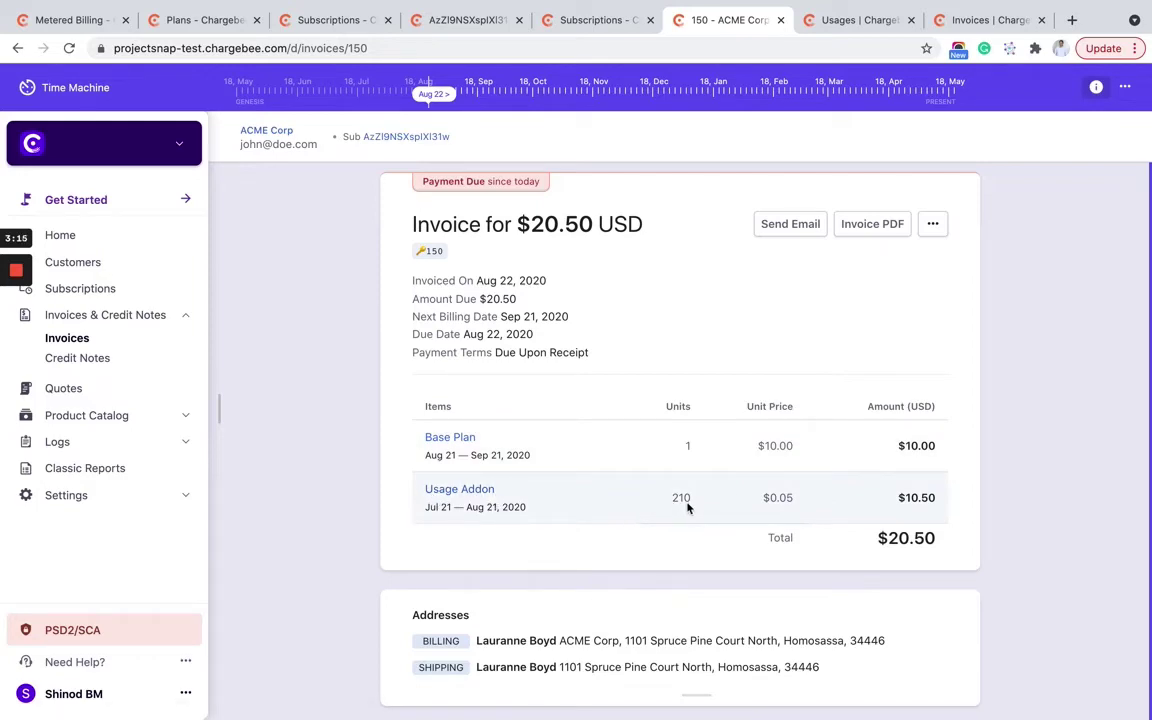
After reviewing invoice 150's 210 units at $0.05, return to the Metered Billing 2.0 agenda slide
key("ctrl+Left")
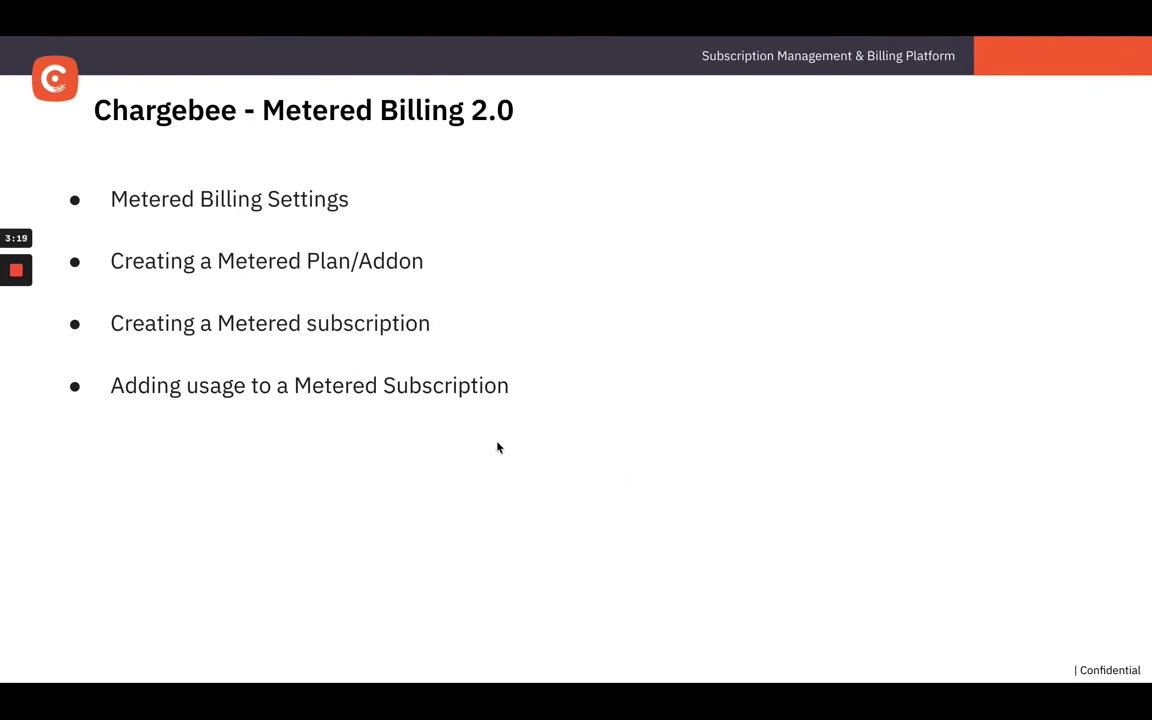
Advance to the Automation options slide covering Usage APIs, Invoice APIs and Bulk Operations
key("Right")
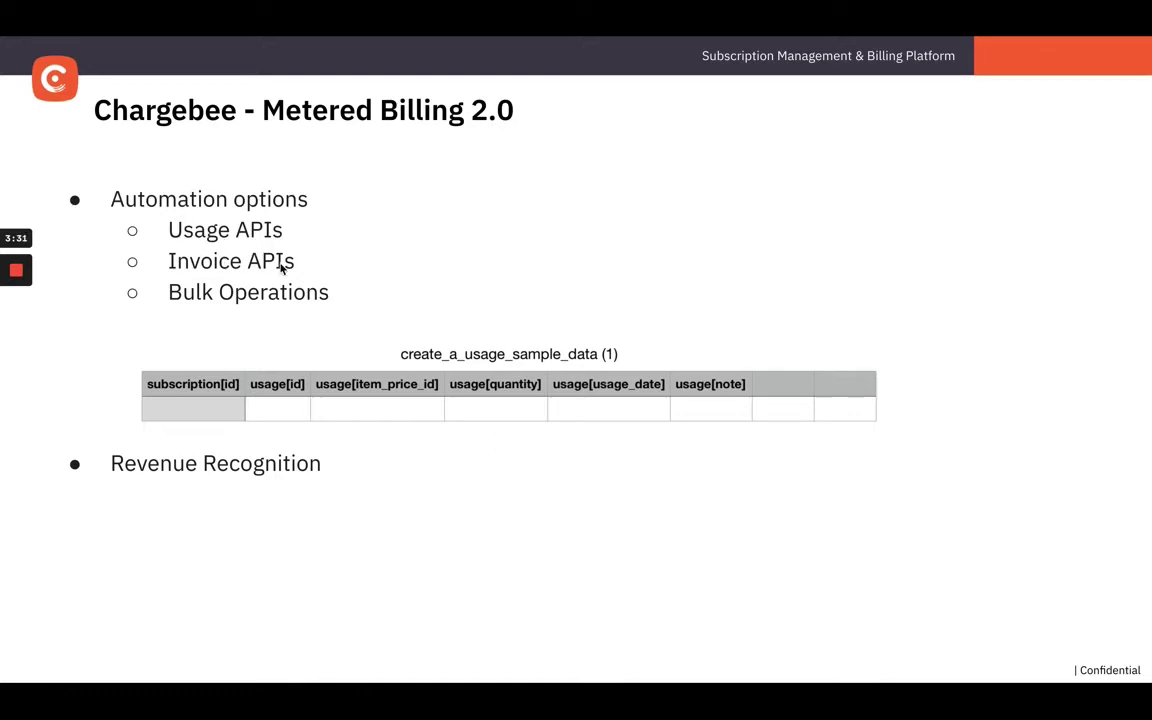
Back in the browser, view the Usages API docs, then the invoice one-time charge sample
key("ctrl+Right")
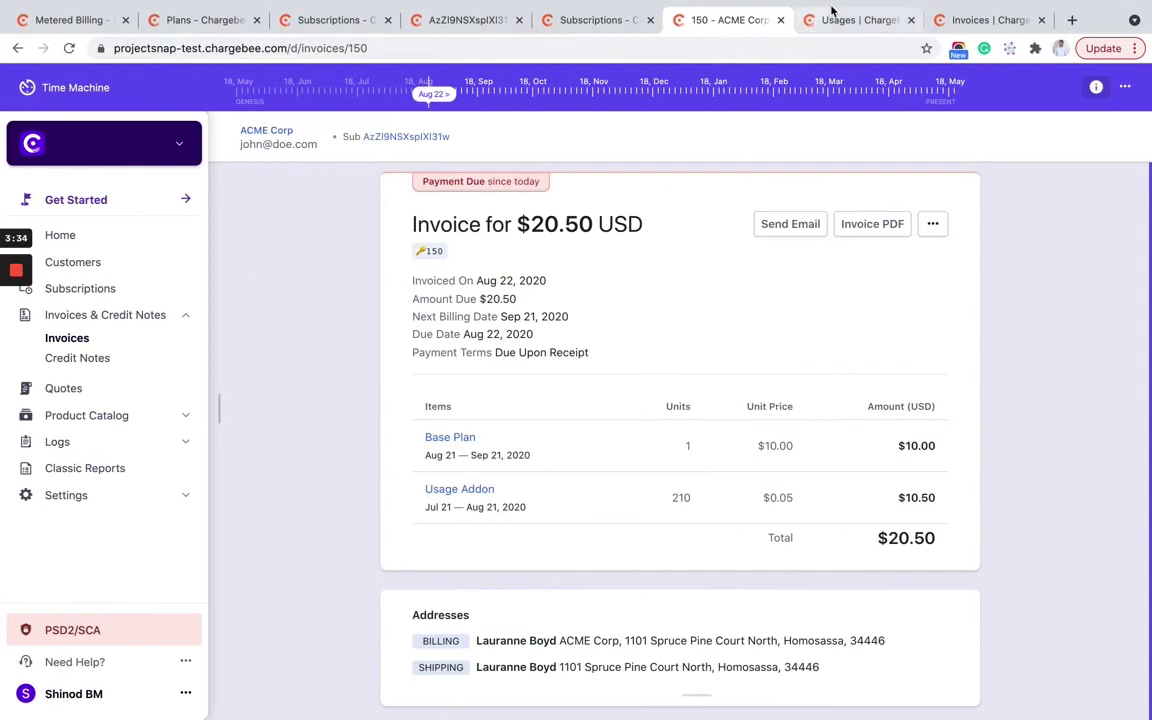
left_click(845, 20)
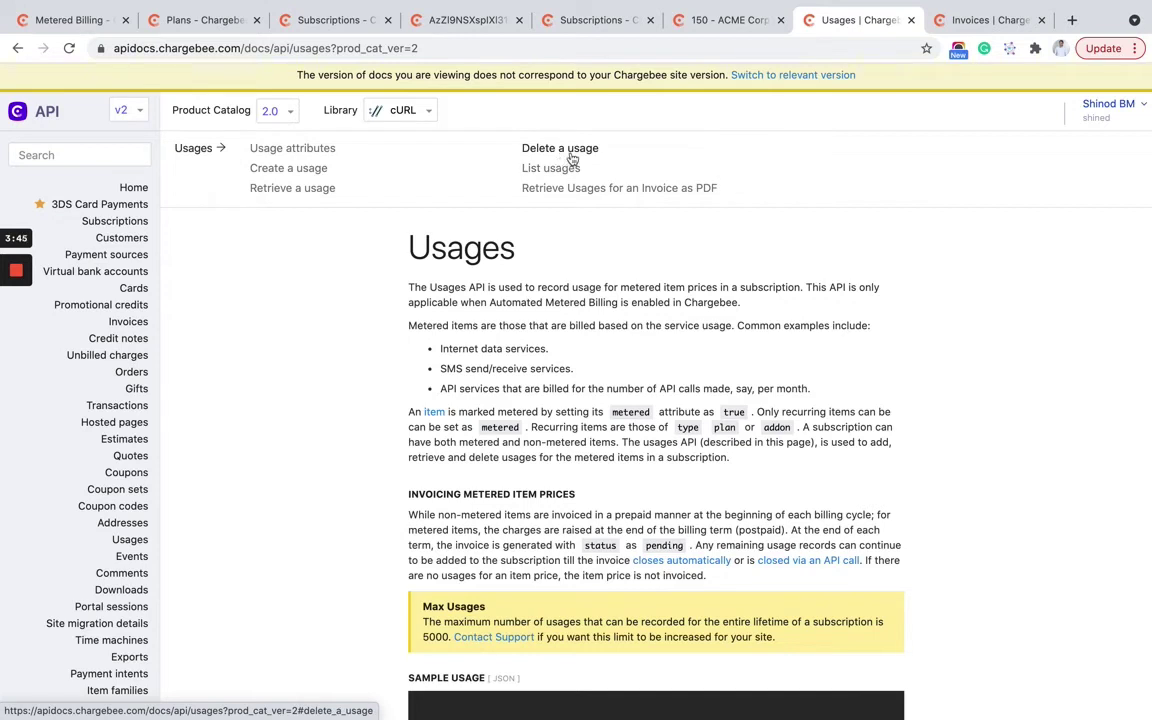
left_click(1011, 31)
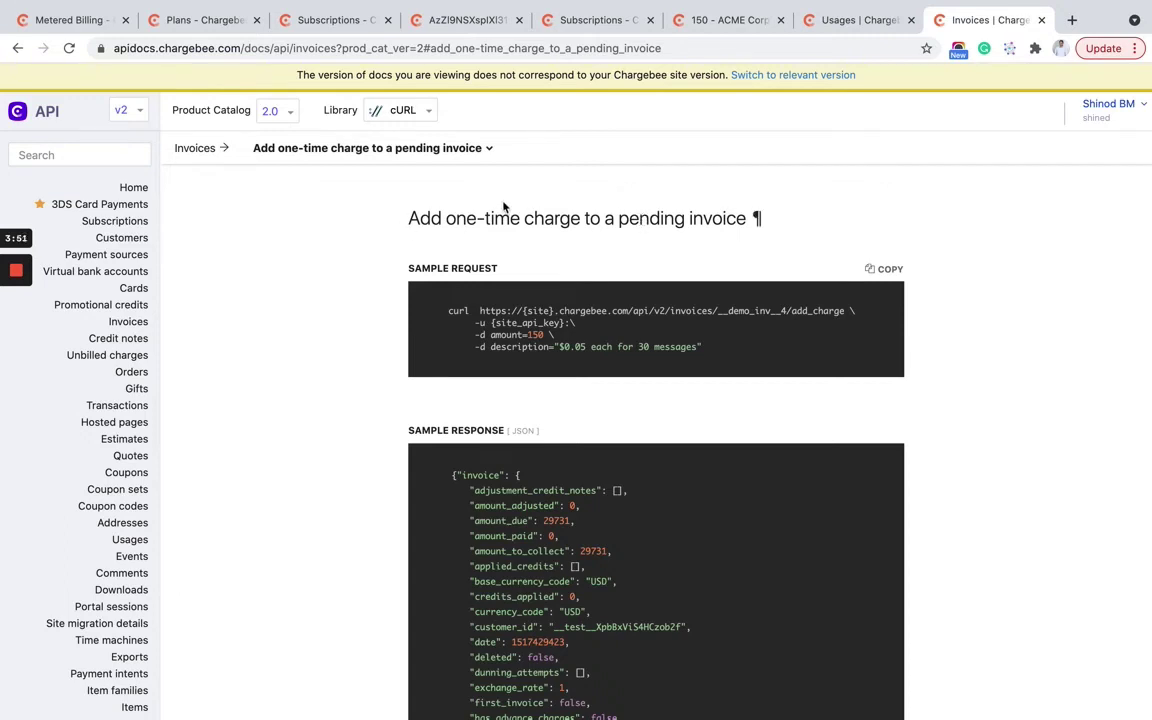
Expand the Invoices breadcrumb dropdown to list every invoice API operation
left_click(452, 148)
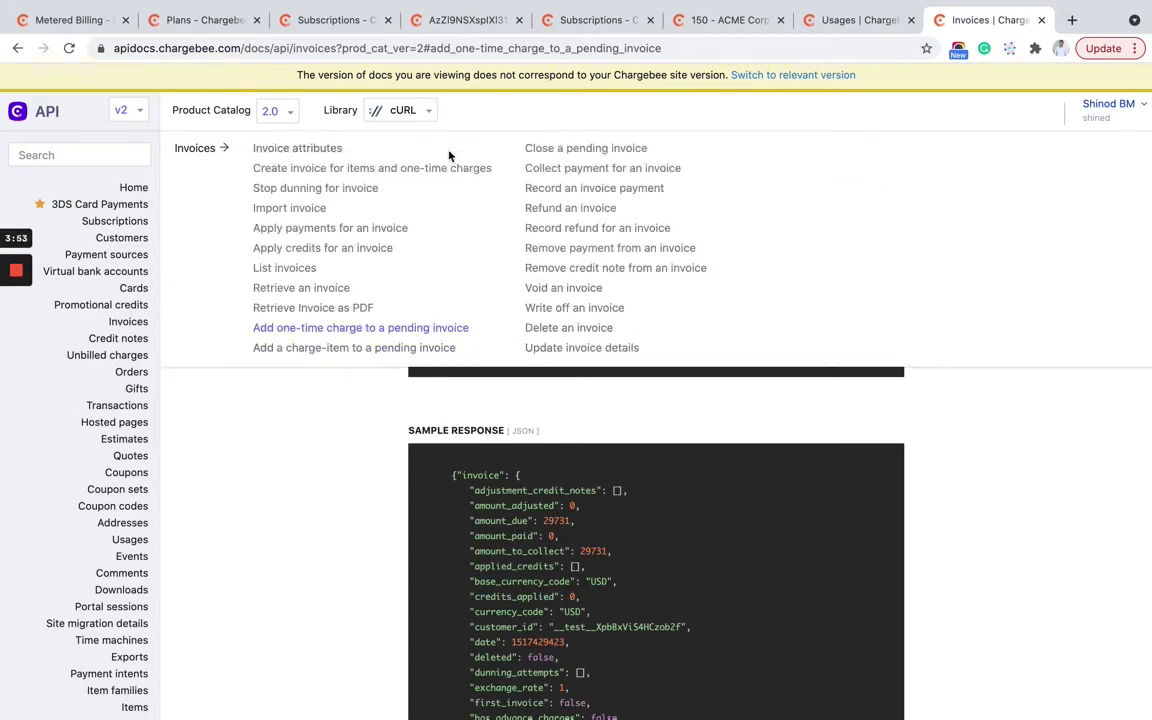